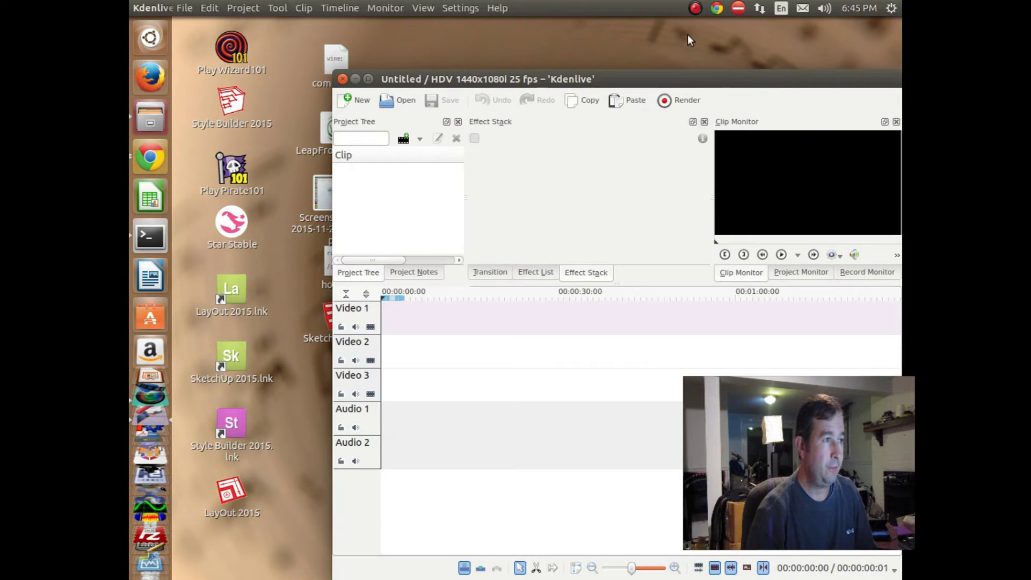
Shift the Kdenlive window left and dock the Clip Monitor as a cramped panel beside the Project Monitor.
drag(675, 75, 561, 46)
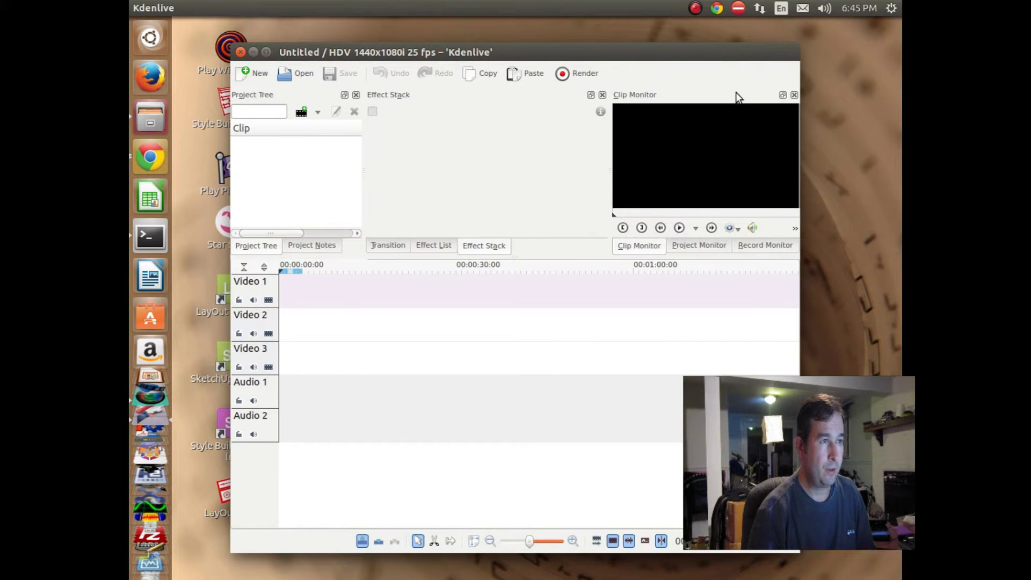
mouse_move(705, 96)
mouse_down()
mouse_move(670, 154)
mouse_move(705, 84)
mouse_move(666, 189)
mouse_move(697, 97)
mouse_move(689, 95)
mouse_up()
drag(763, 92, 746, 114)
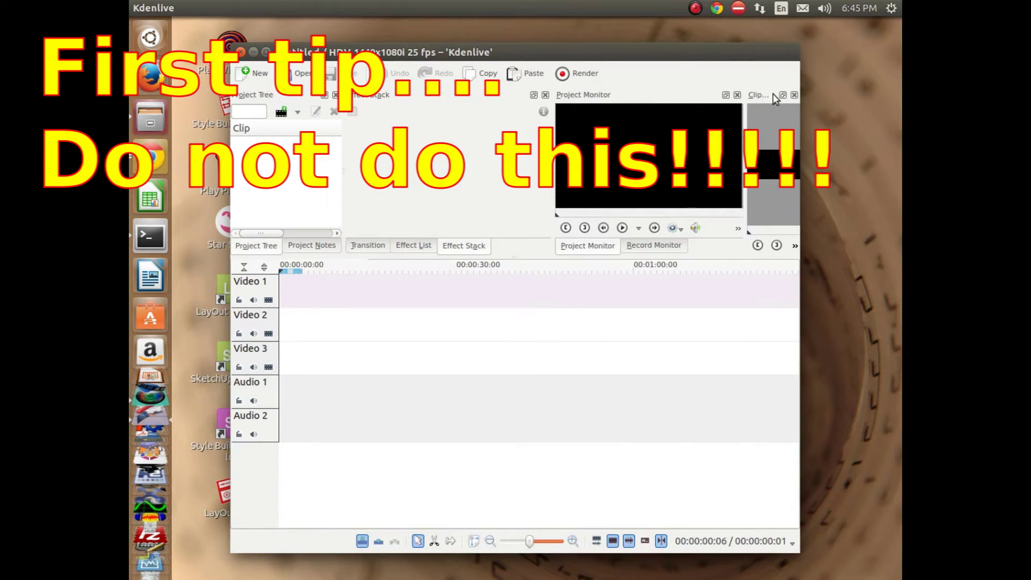
Float the Clip Monitor out as its own window and minimize the SimpleScreenRecorder window.
drag(773, 97, 685, 82)
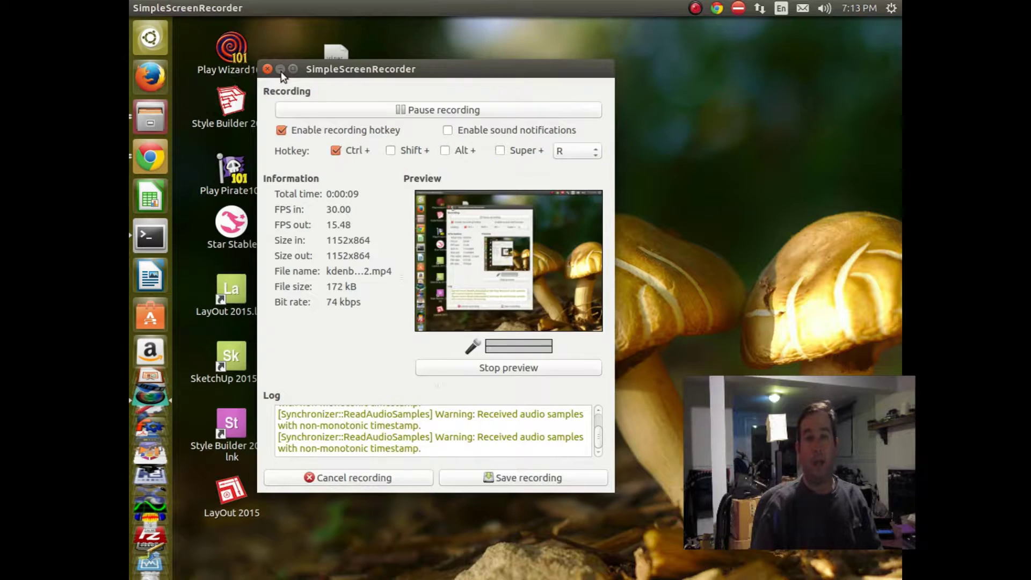
click(281, 72)
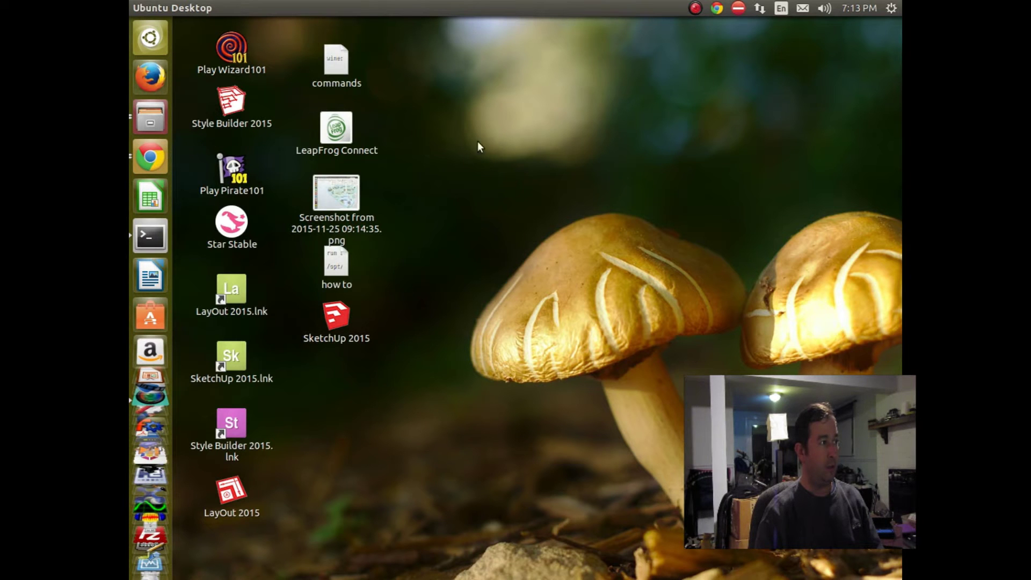
Open Files at the Home folder, show hidden files with Ctrl+H, and scroll down to .kde.
click(154, 123)
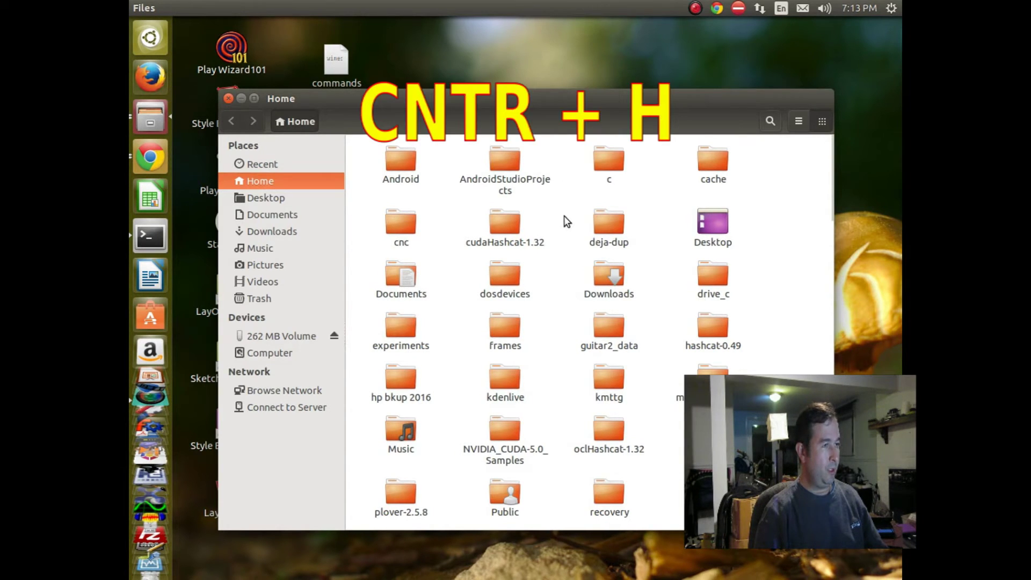
key(ctrl+h)
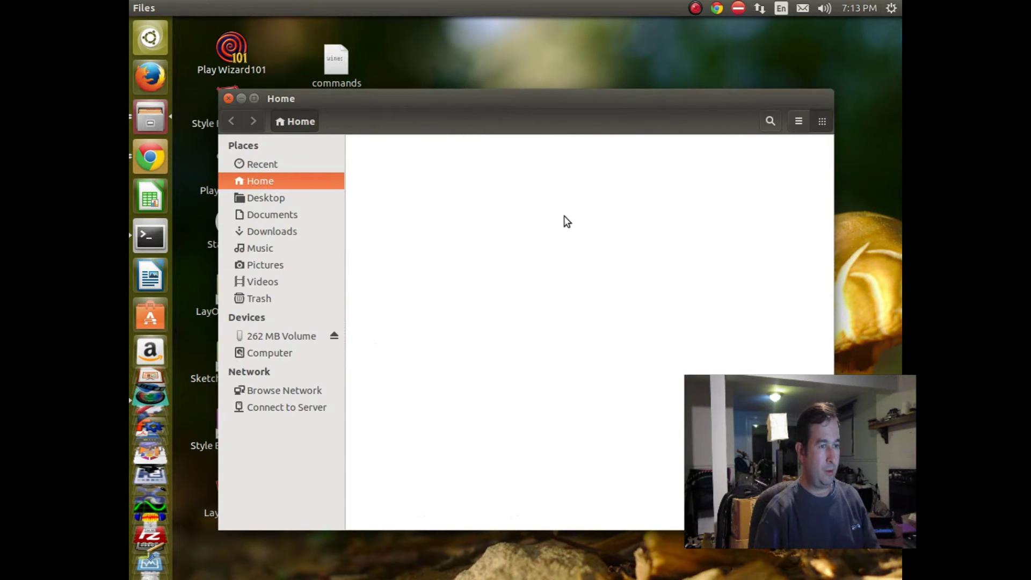
scroll(534, 312, down, 15)
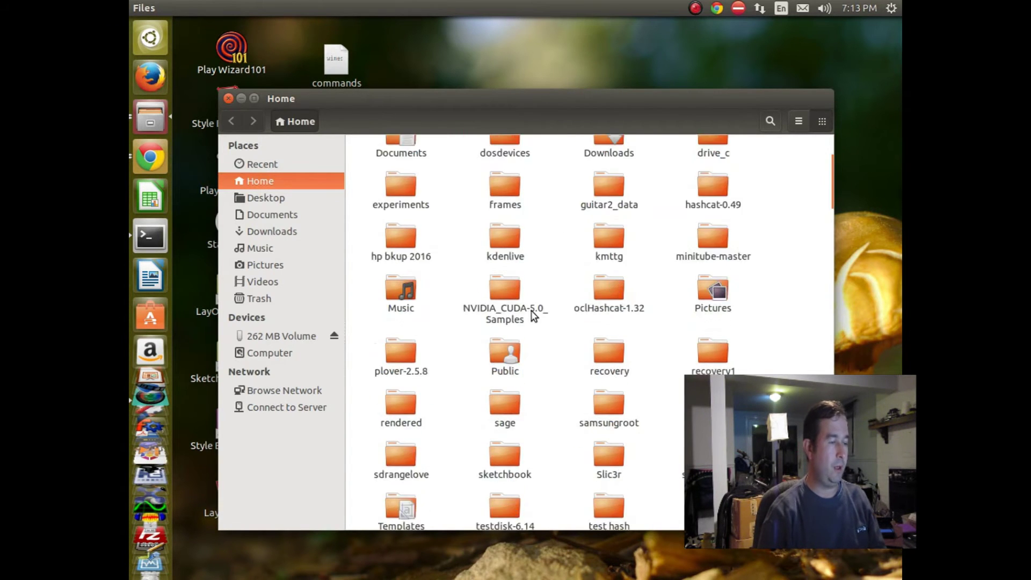
scroll(544, 338, down, 5)
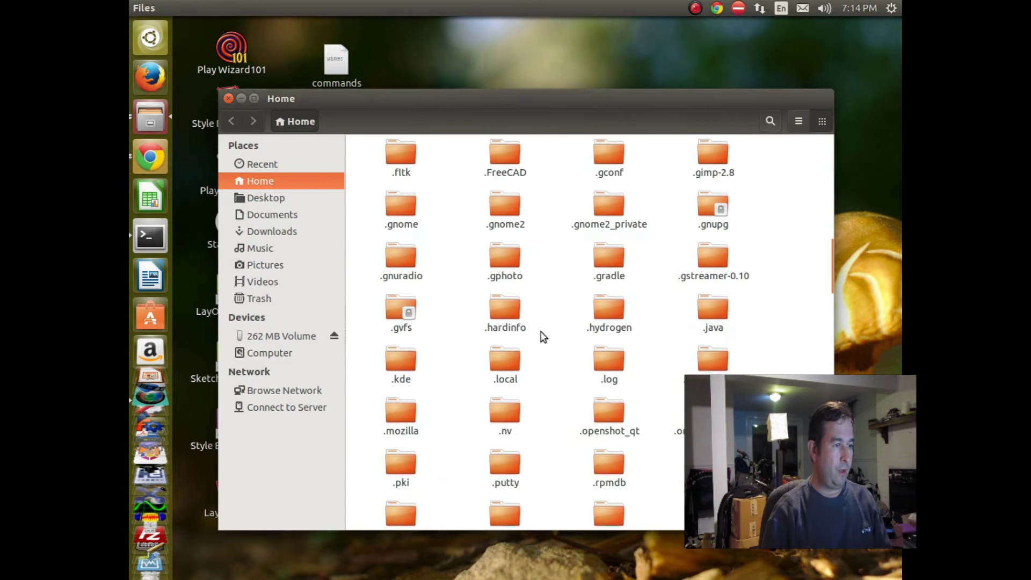
scroll(544, 348, down, 1)
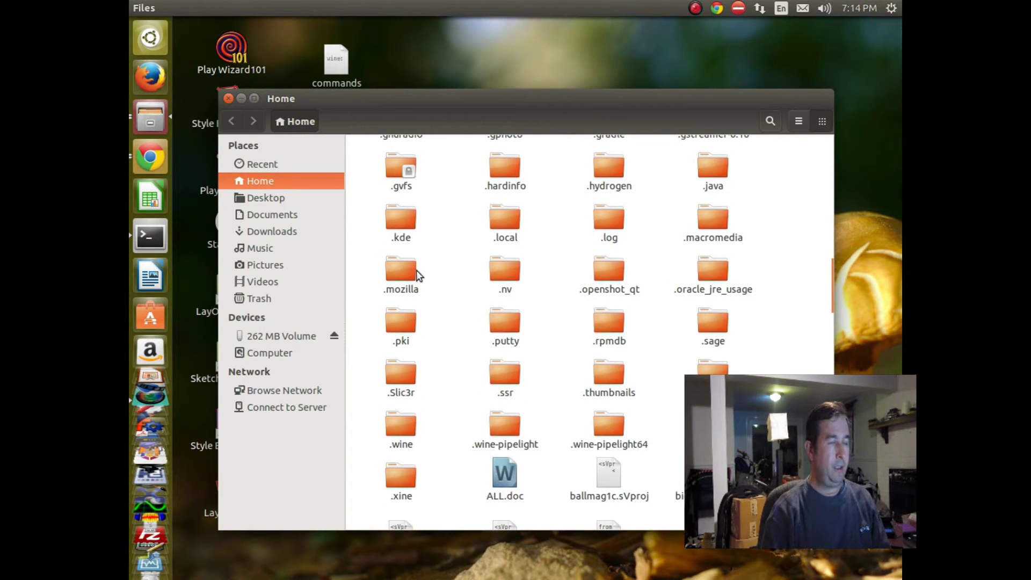
Browse into .kde, then share, then config.
double_click(398, 213)
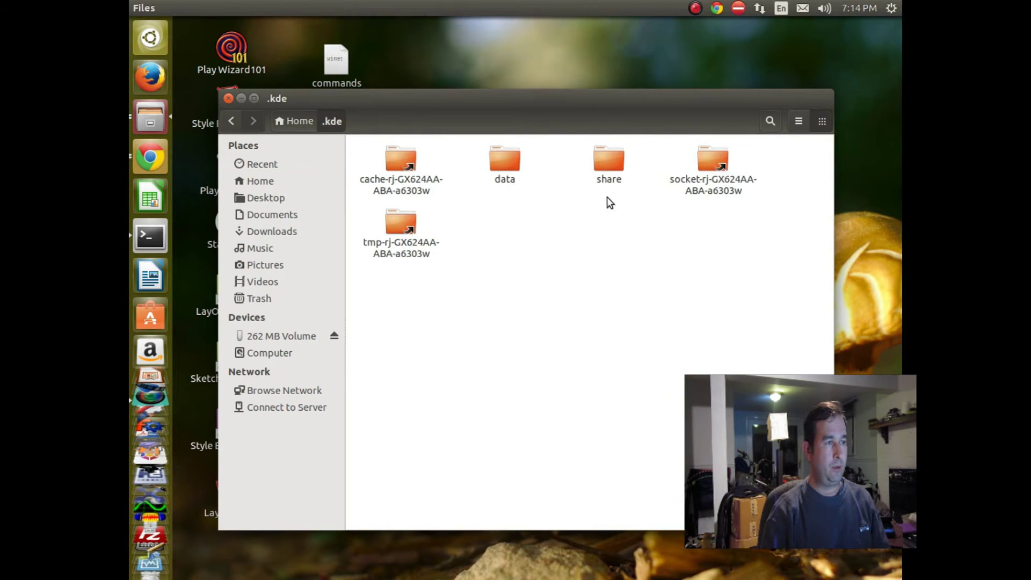
double_click(614, 163)
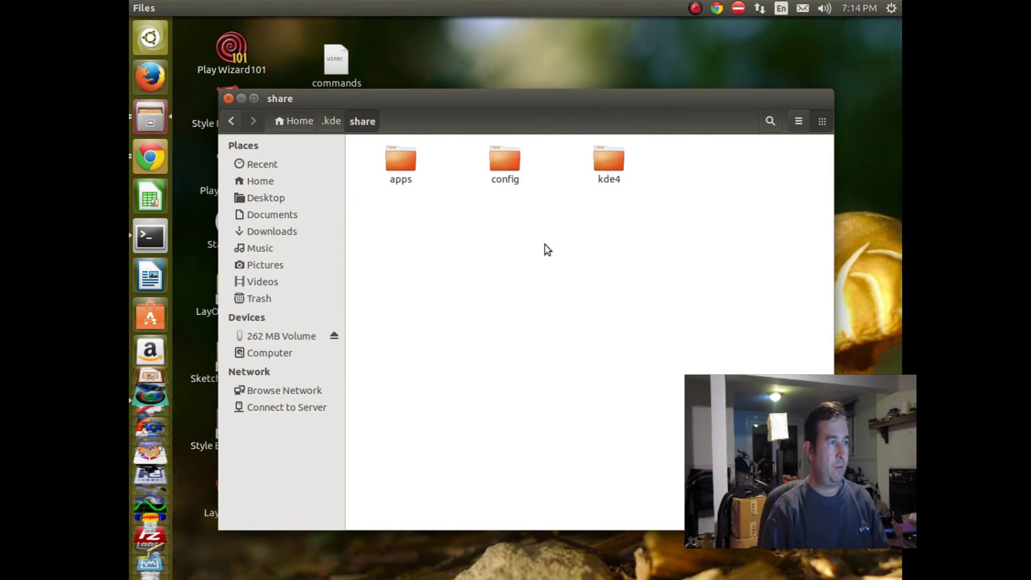
double_click(506, 171)
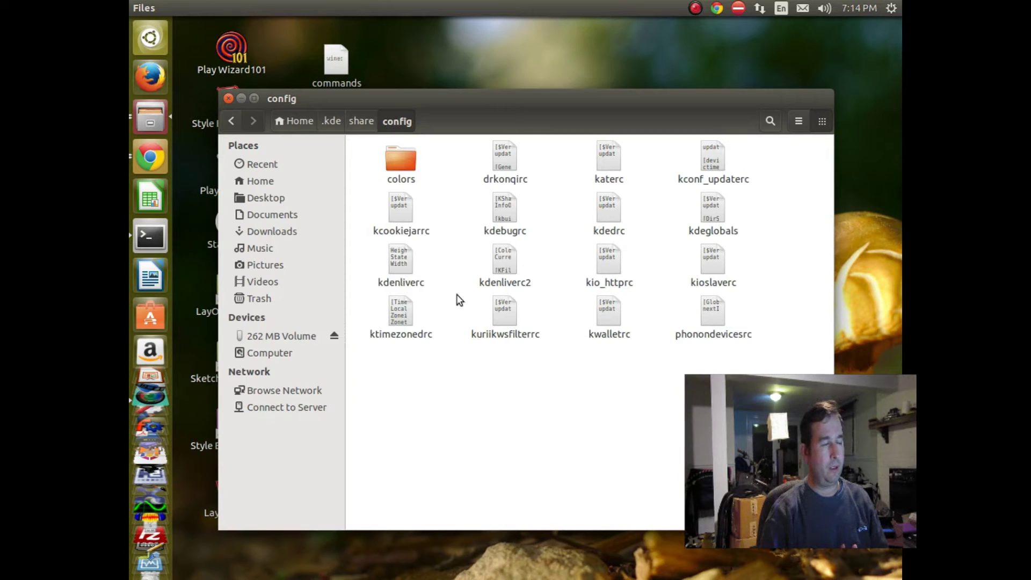
Rename the kdenliverc file to kdenliverc3 by appending 3 to its name.
right_click(403, 286)
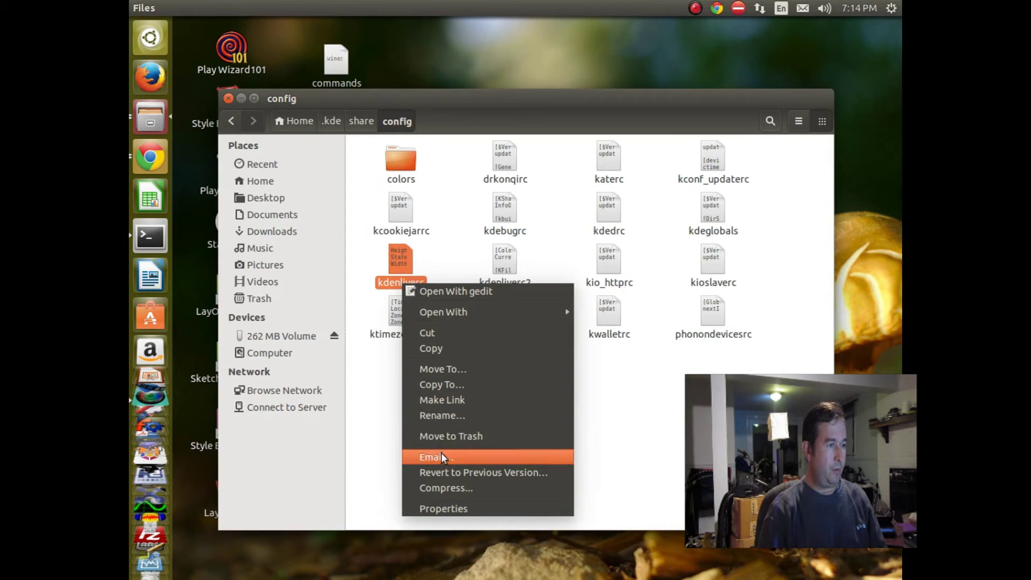
click(452, 415)
click(433, 288)
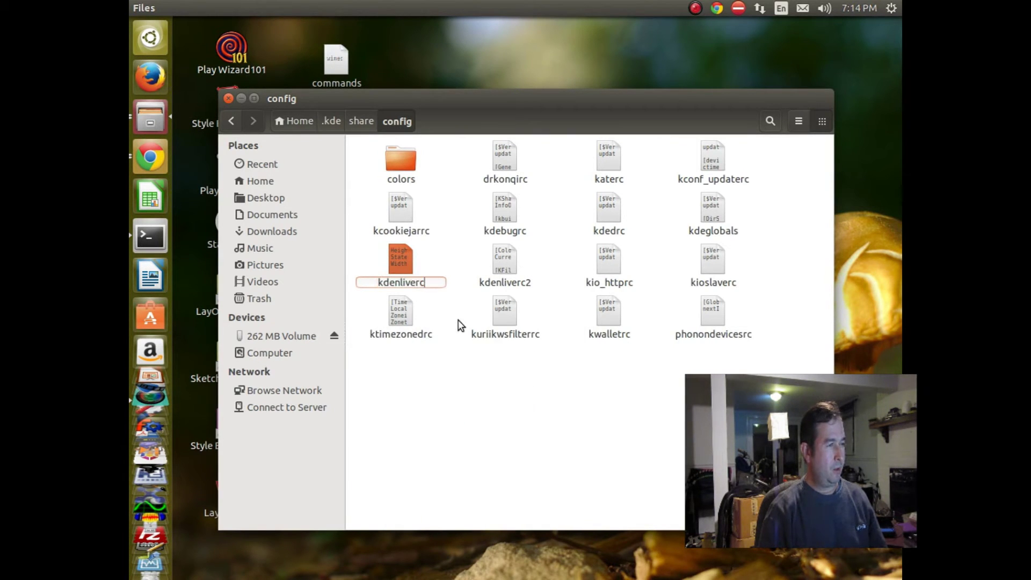
text(3)
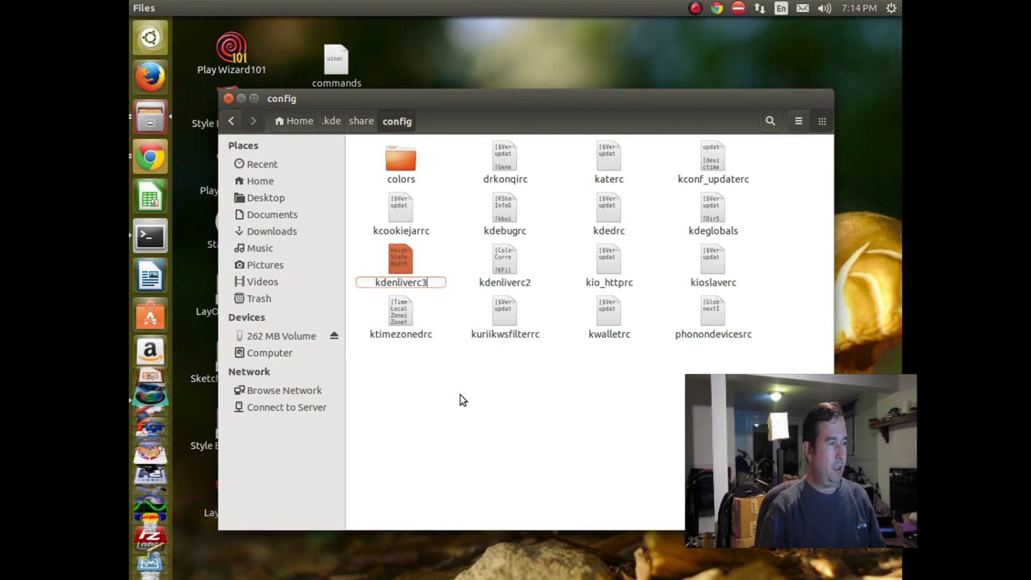
click(456, 400)
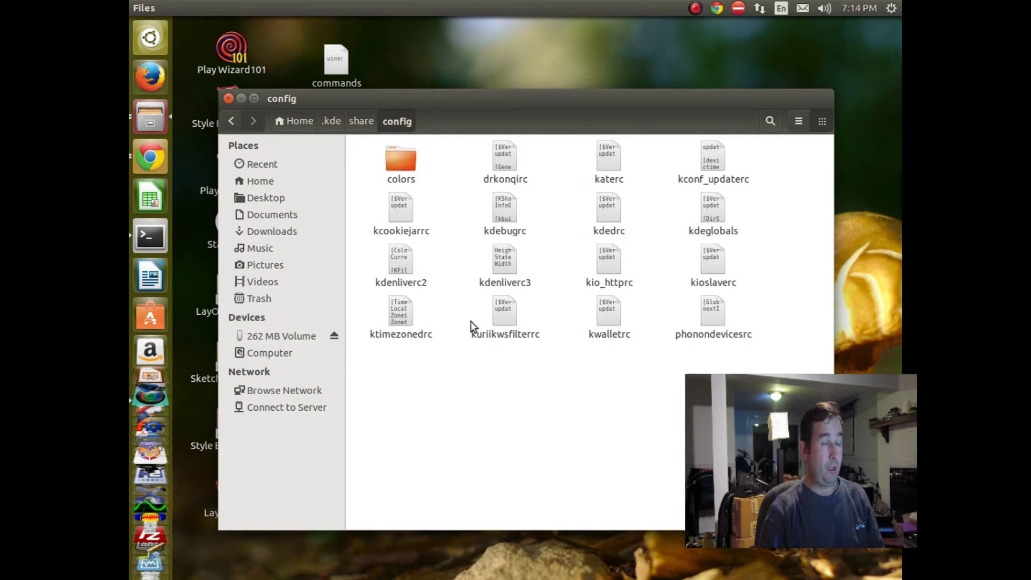
Minimize the Files window and scroll the Unity launcher down to the Kdenlive icon.
click(243, 99)
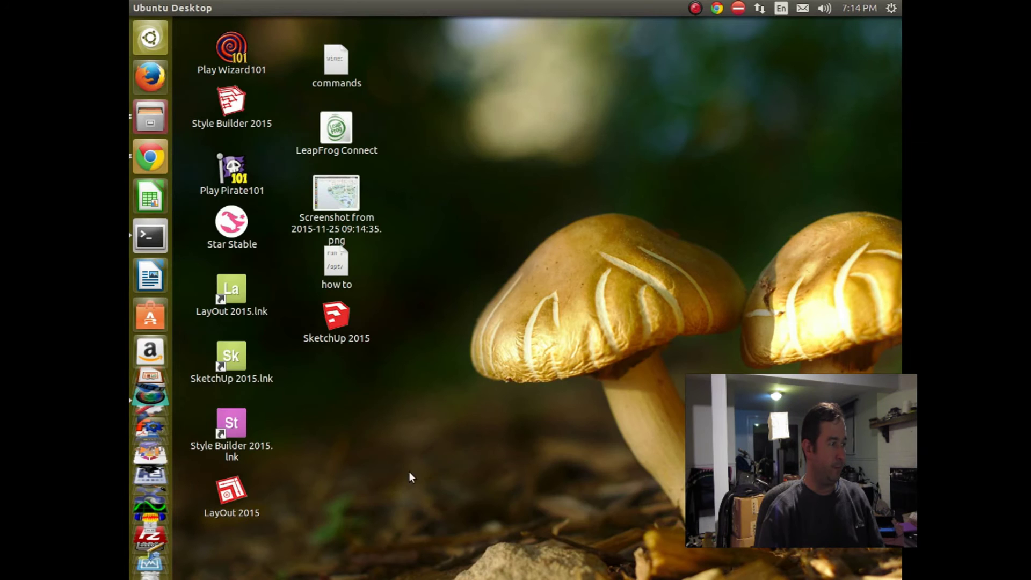
scroll(166, 371, down, 3)
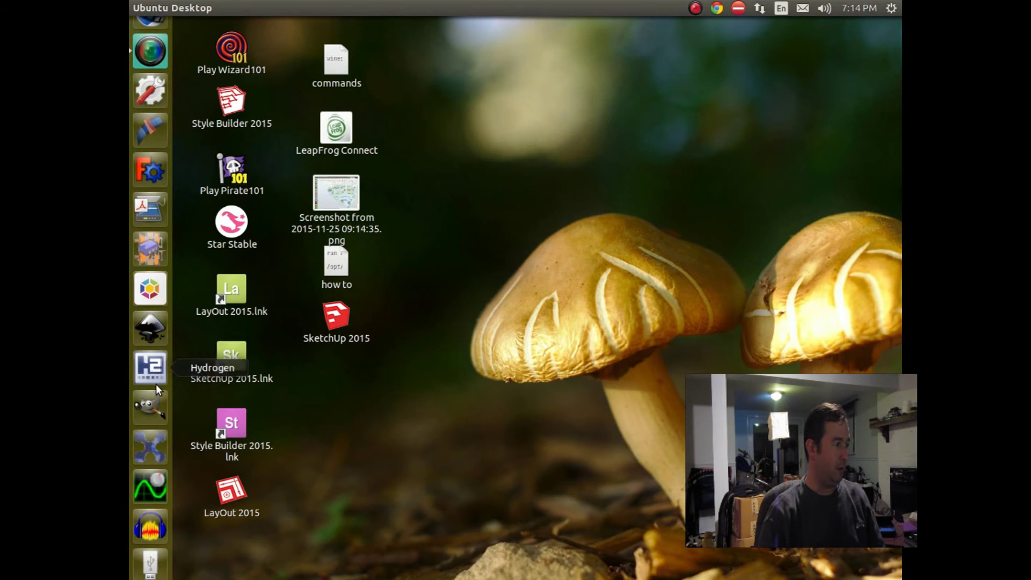
scroll(146, 370, down, 5)
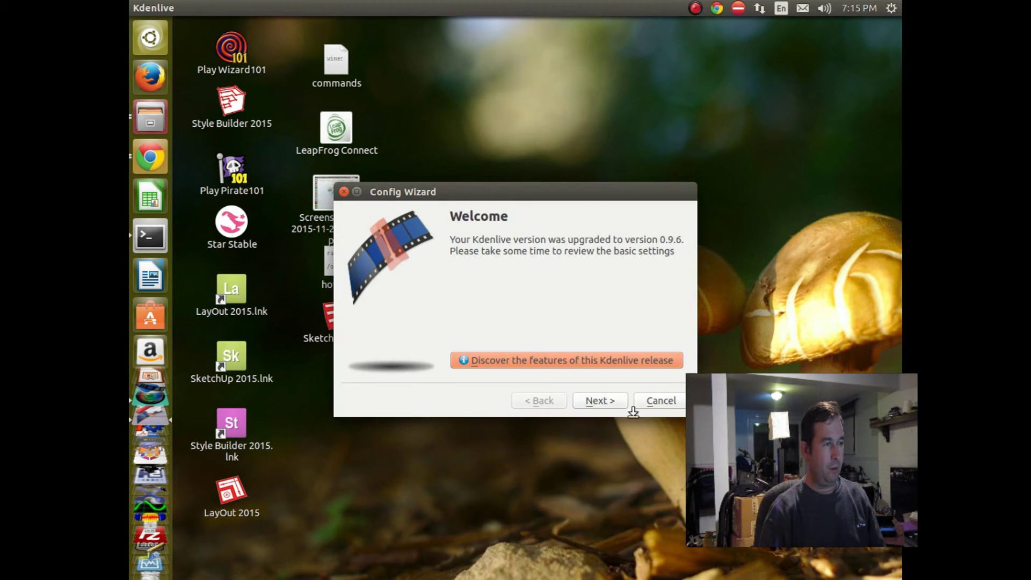
Advance through the wizard's welcome, video standard, profile and additional settings pages, keeping defaults.
click(599, 401)
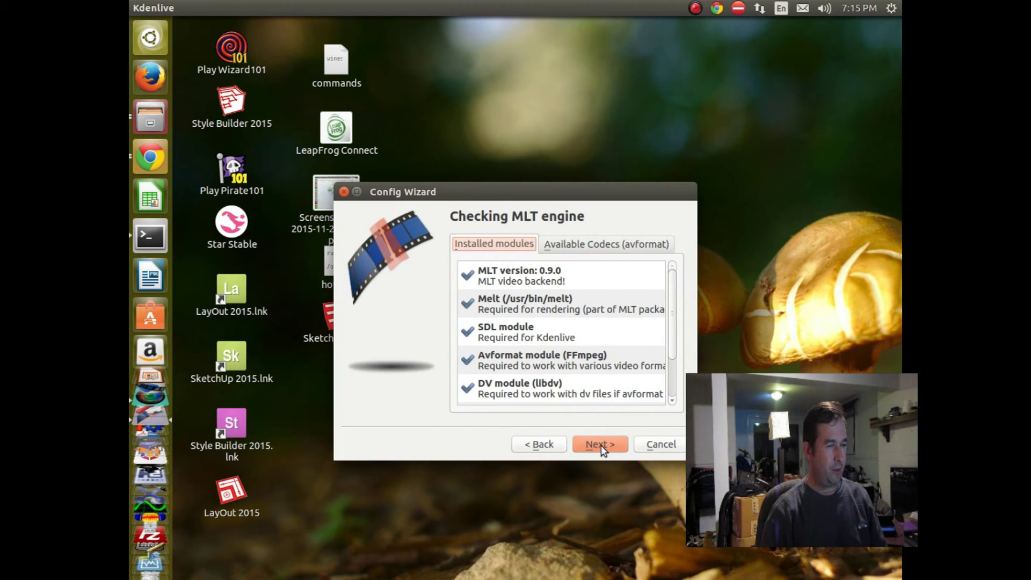
click(601, 445)
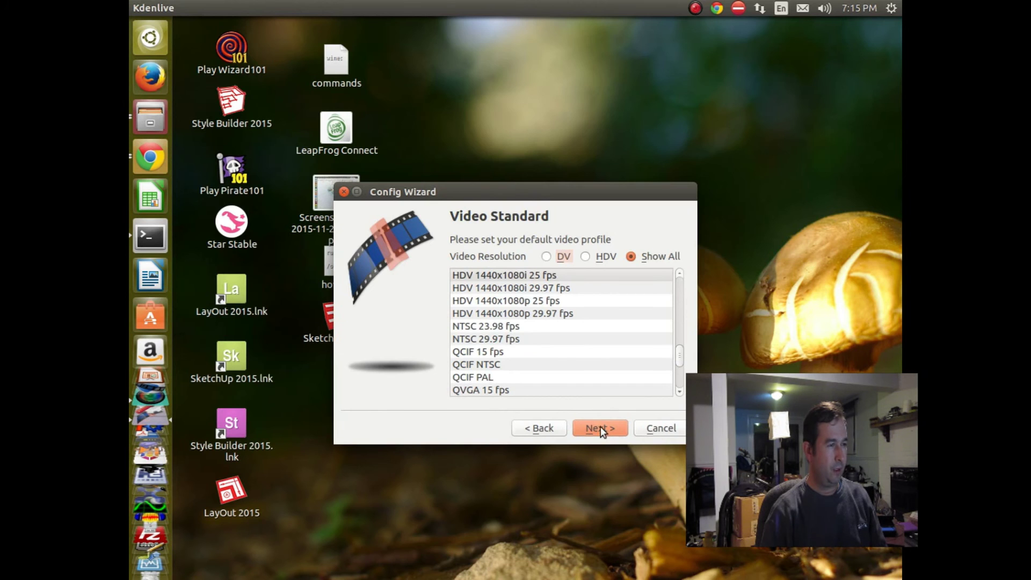
click(600, 427)
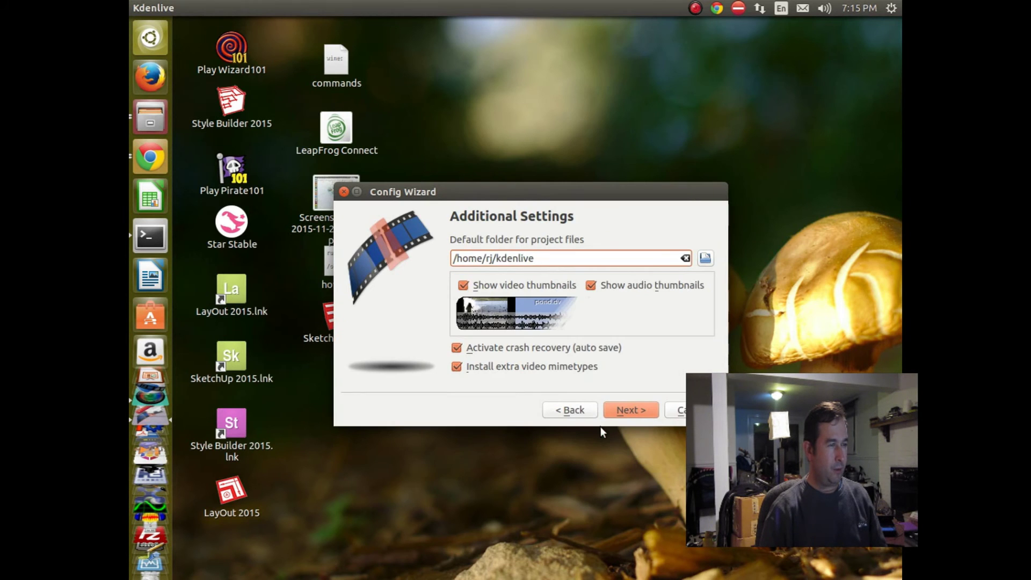
click(642, 409)
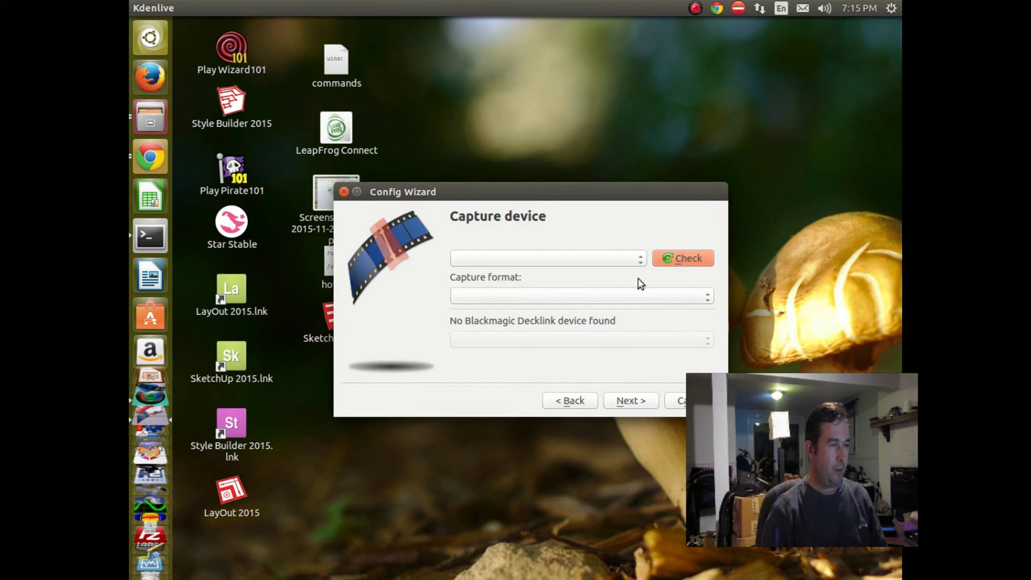
click(629, 404)
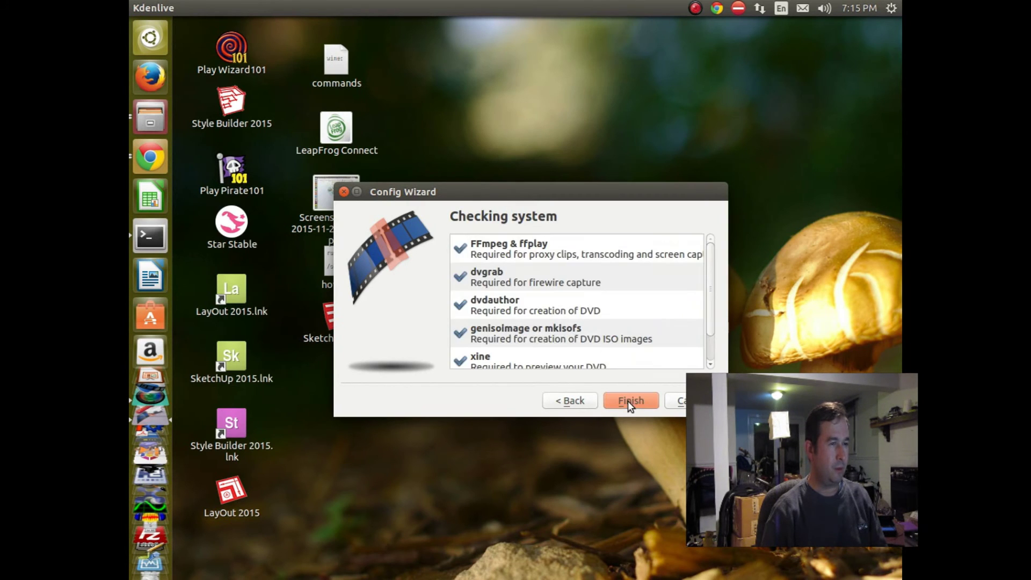
Return to the Capture device page to check it, then proceed to the system check and finish.
click(572, 403)
click(635, 260)
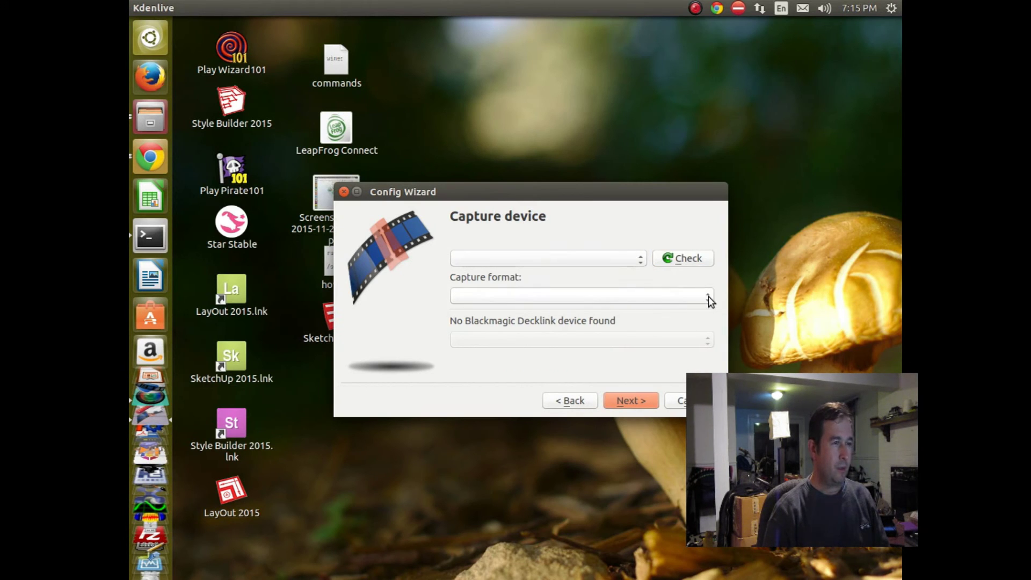
click(636, 404)
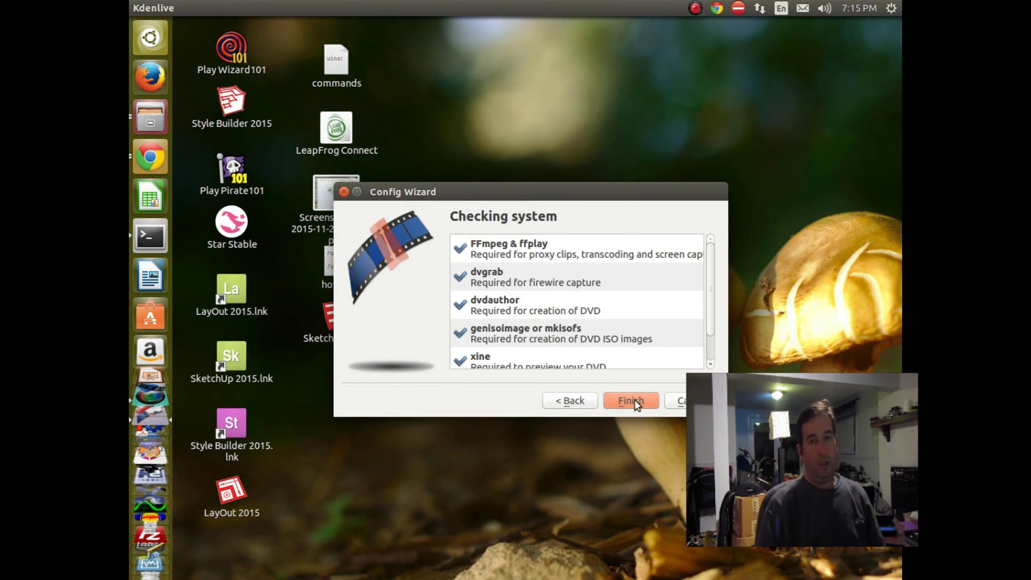
click(636, 404)
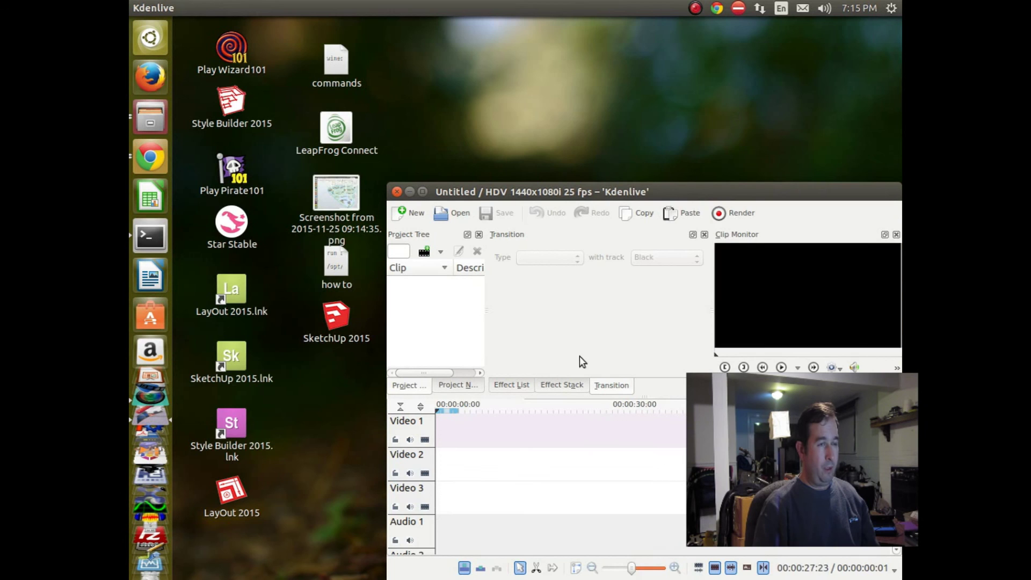
Reposition the reopened Kdenlive window up and left, then nudge it slightly right.
drag(587, 187, 454, 95)
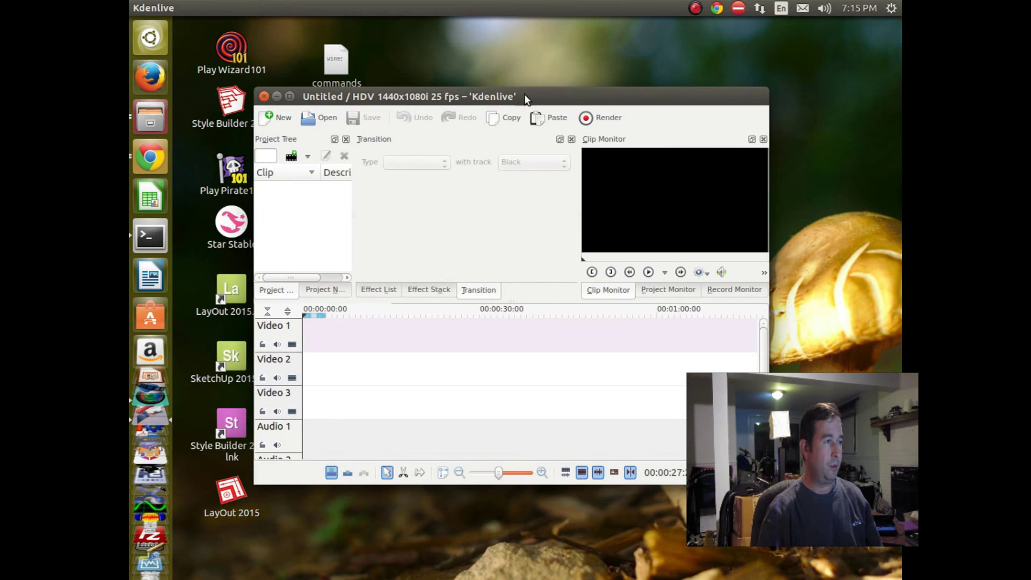
drag(524, 94, 503, 80)
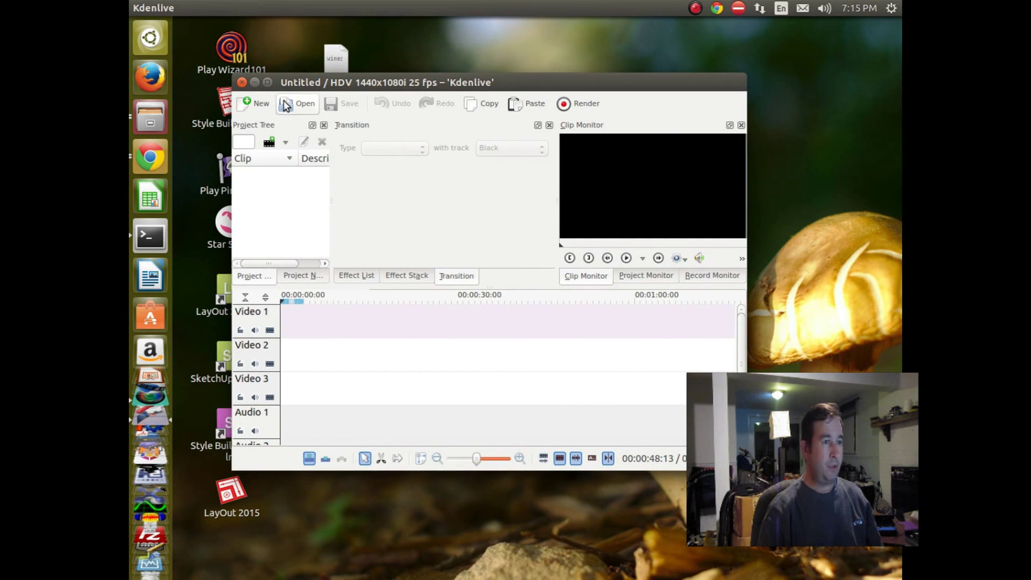
drag(384, 84, 396, 85)
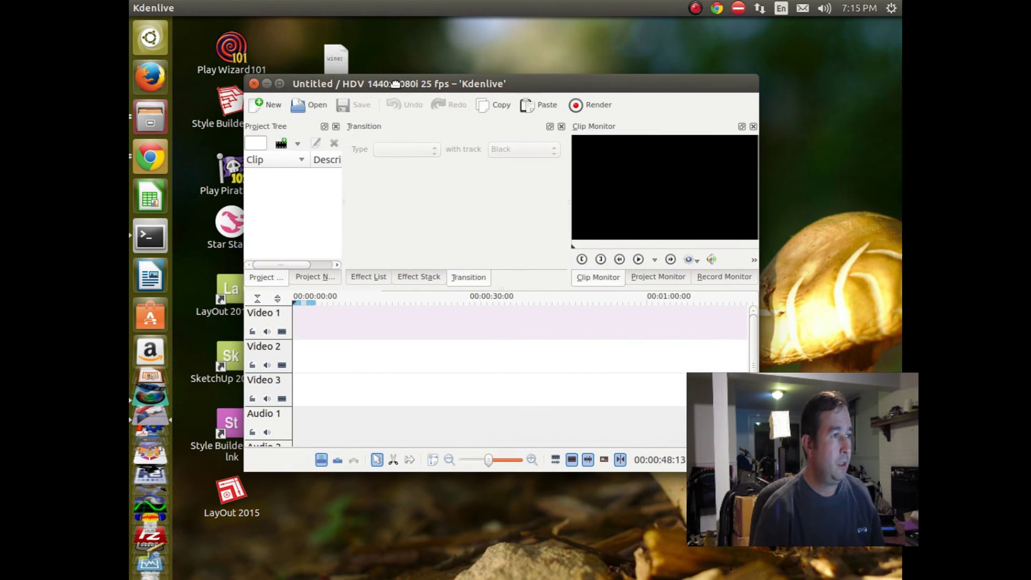